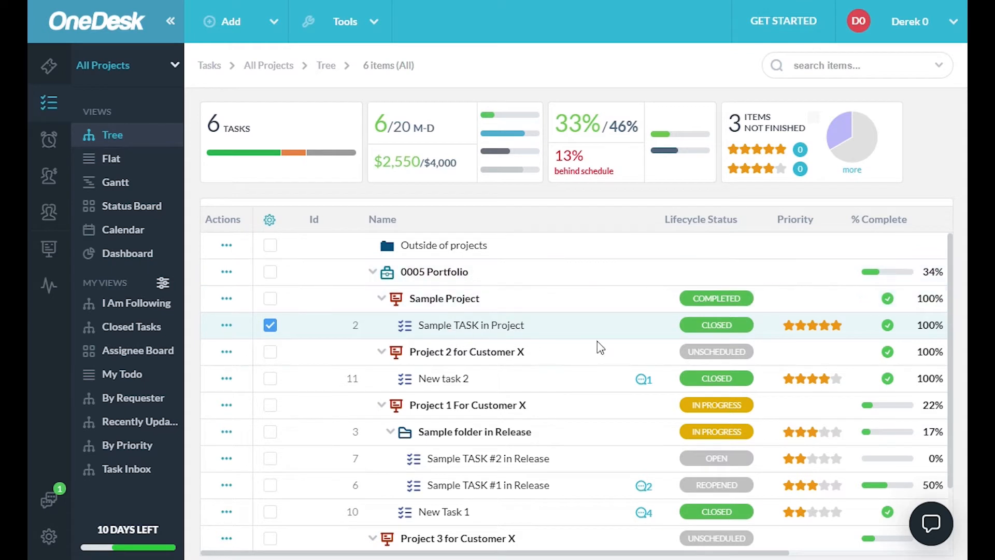
- Look through the tasks in the Tree view, the Flat view and the Gantt view
scroll(602, 344, "down", 2)
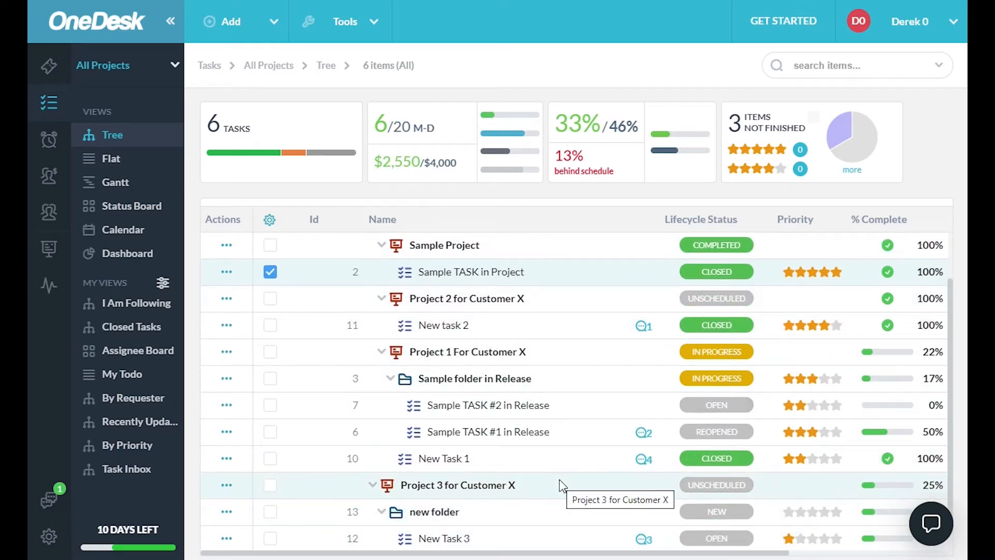
left_click(114, 165)
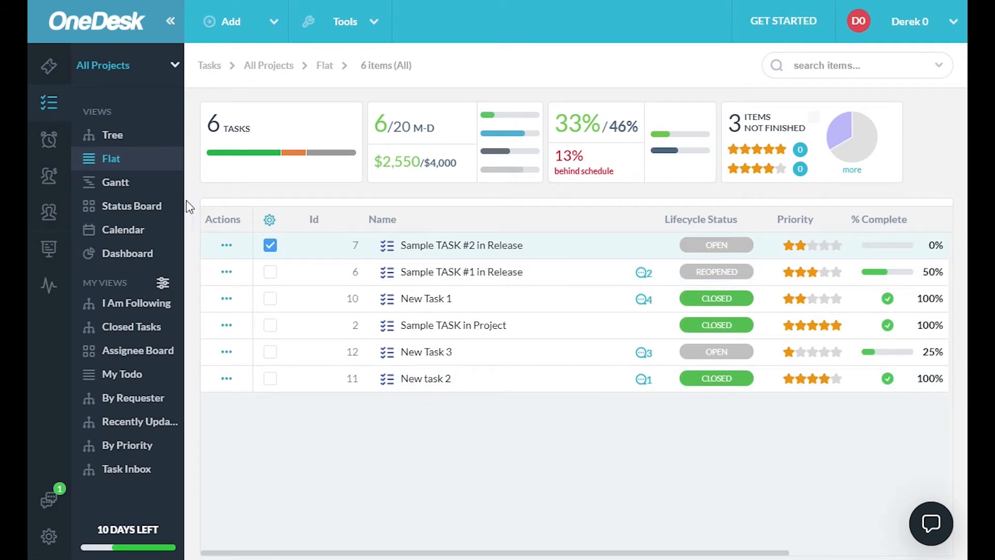
left_click(115, 183)
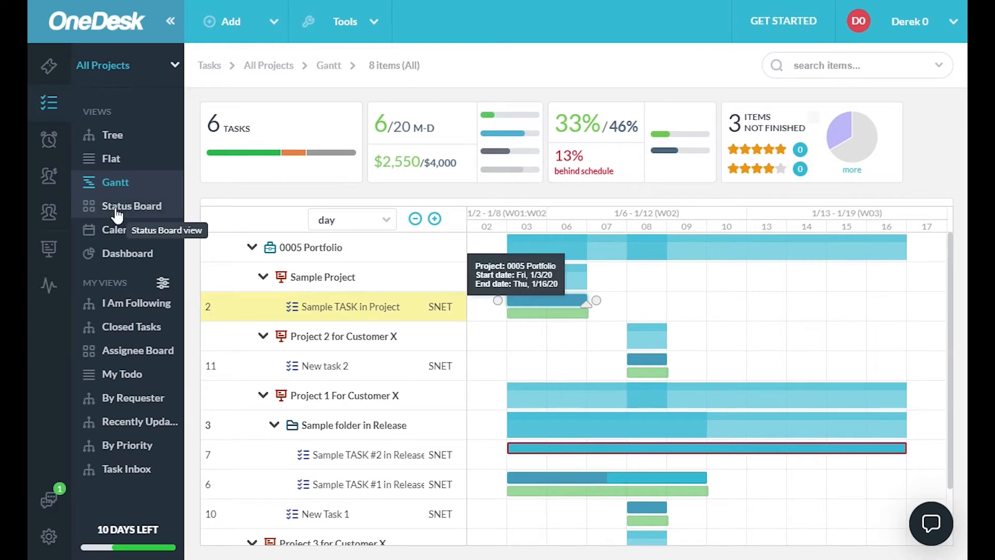
- Move New task 2 from Closed to In progress on the Status Board
left_click(137, 216)
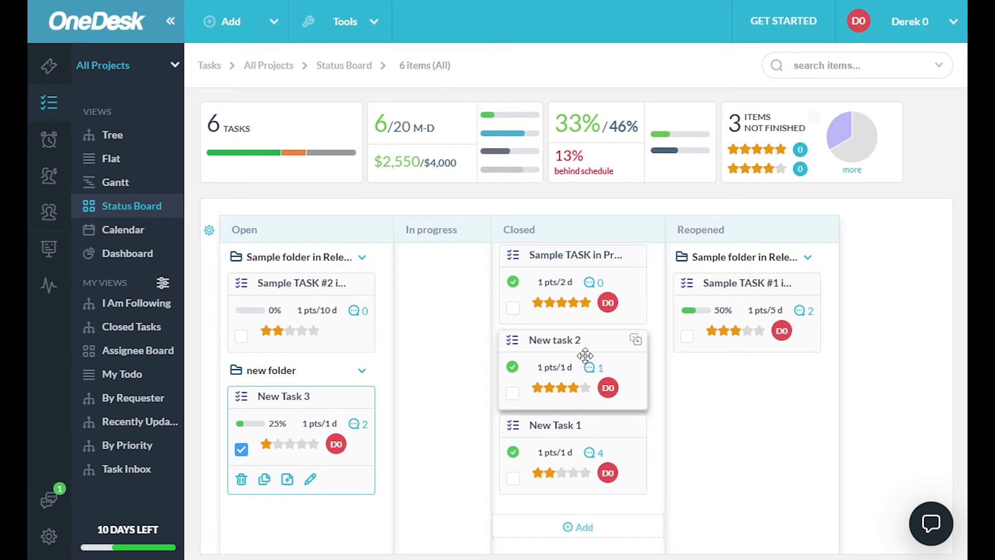
left_click_drag(512, 342, 462, 342)
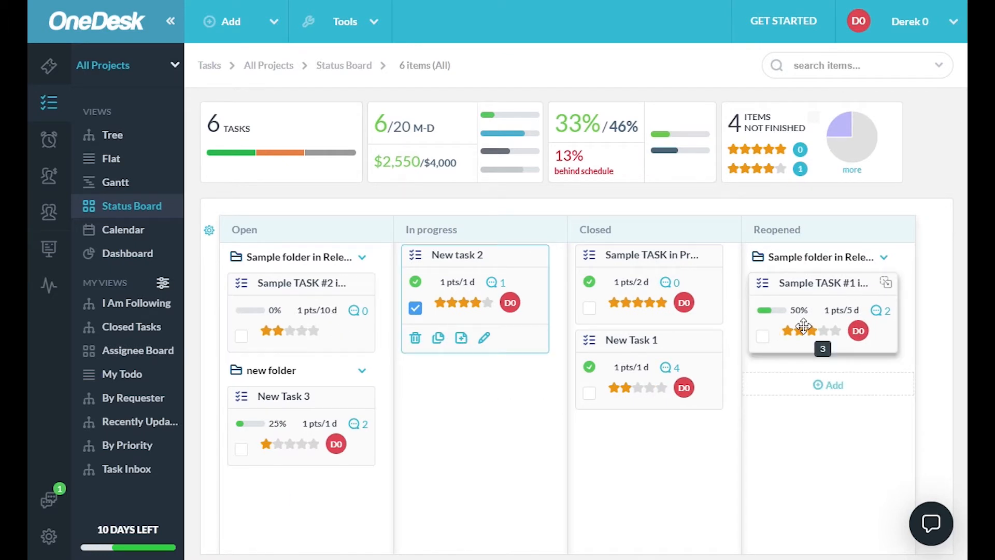
- Look over the tasks in the Calendar view and examine the charts on the Dashboard
left_click(111, 237)
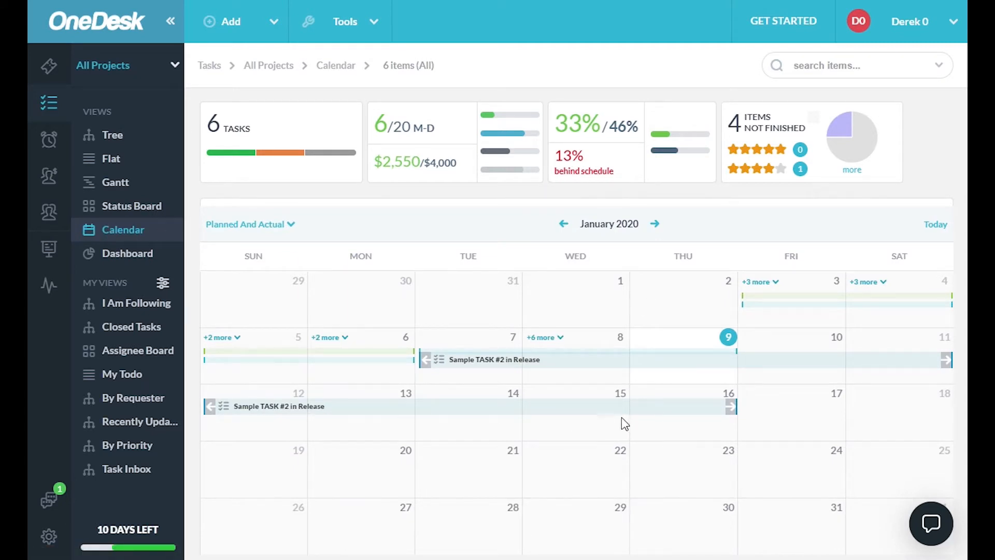
left_click(126, 255)
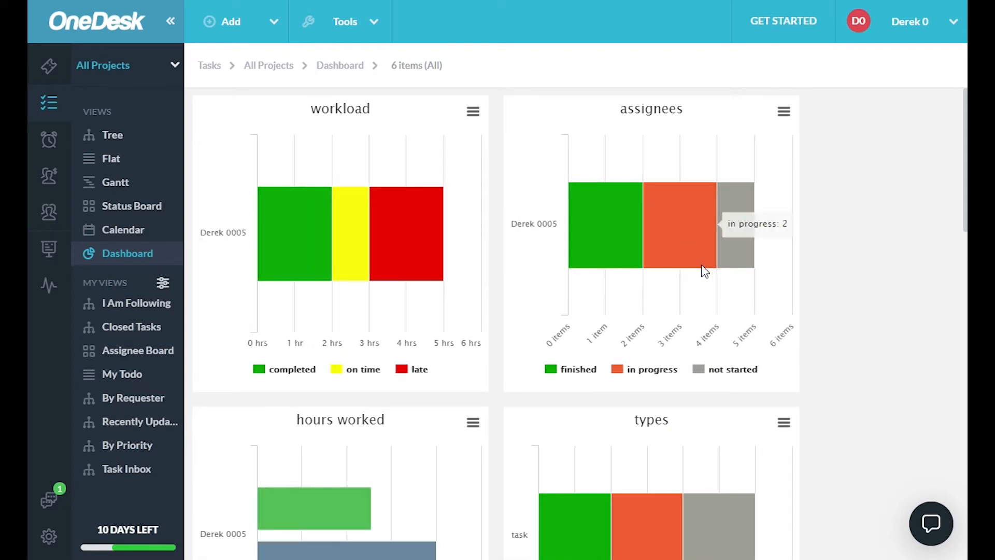
scroll(702, 267, "down", 12)
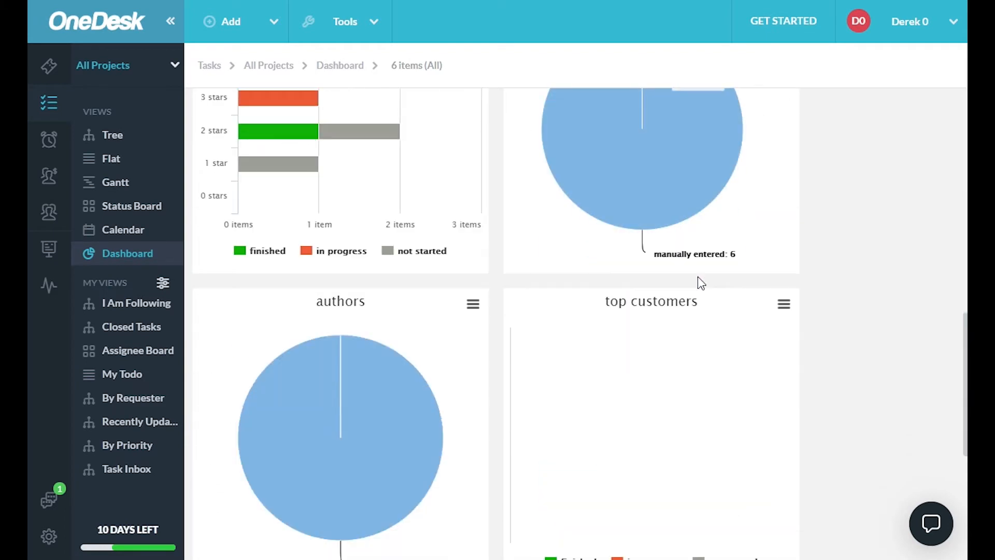
scroll(698, 277, "up", 12)
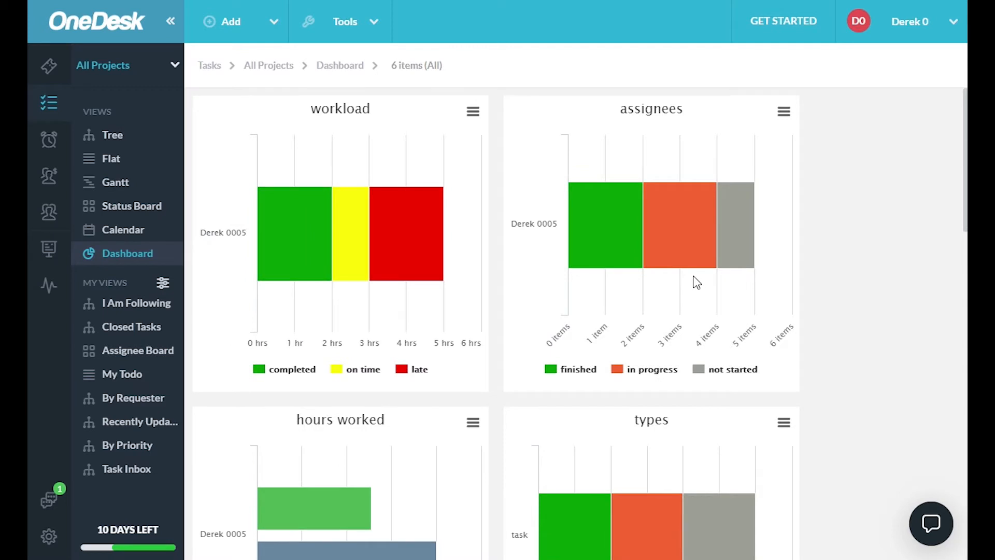
- Start a new custom task view with the Tree layout after previewing the Flat and Card layouts
left_click(113, 136)
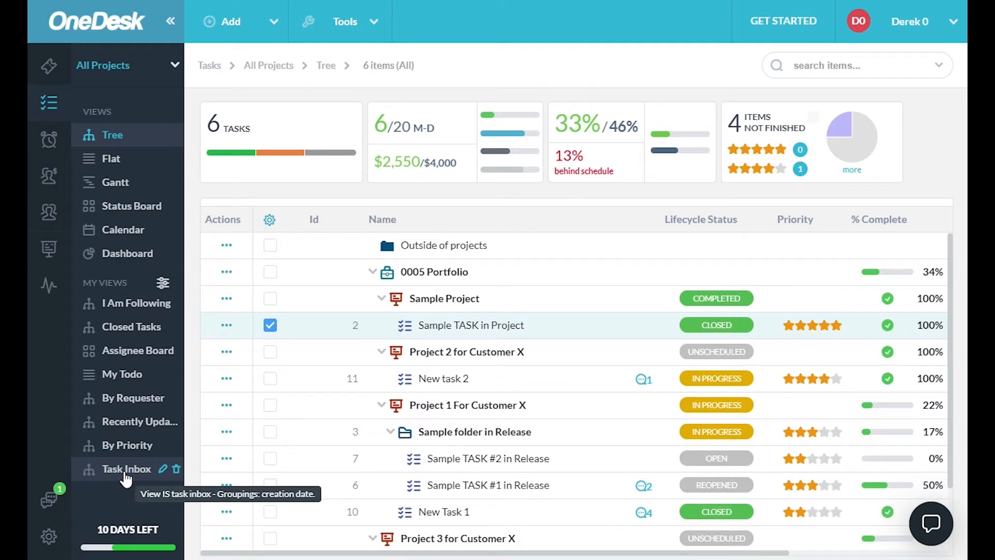
left_click(162, 285)
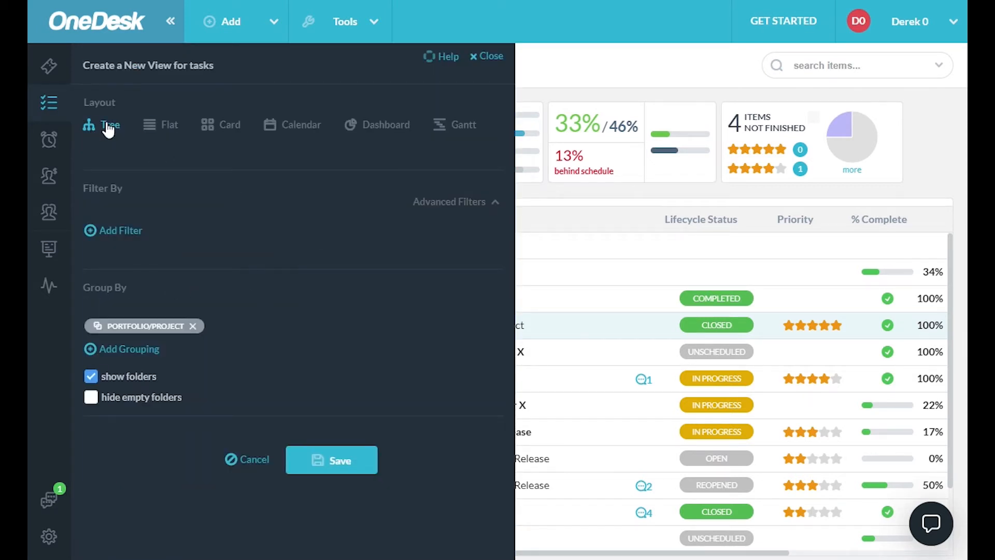
left_click(162, 126)
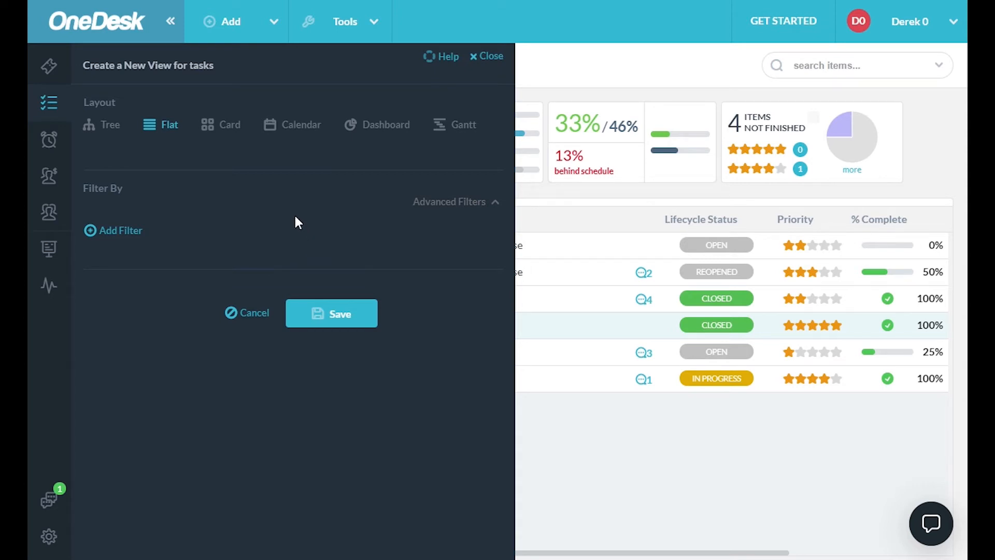
left_click(229, 126)
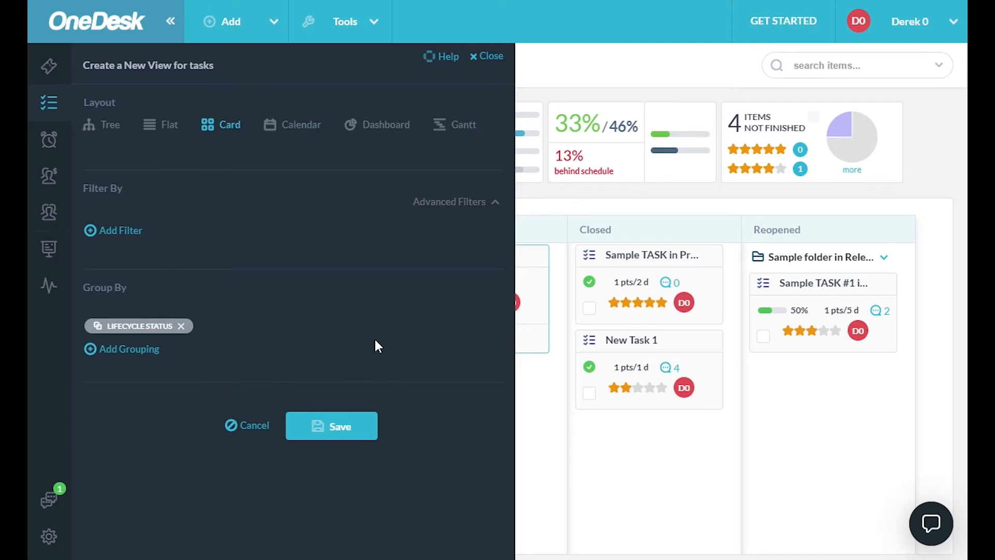
left_click(108, 125)
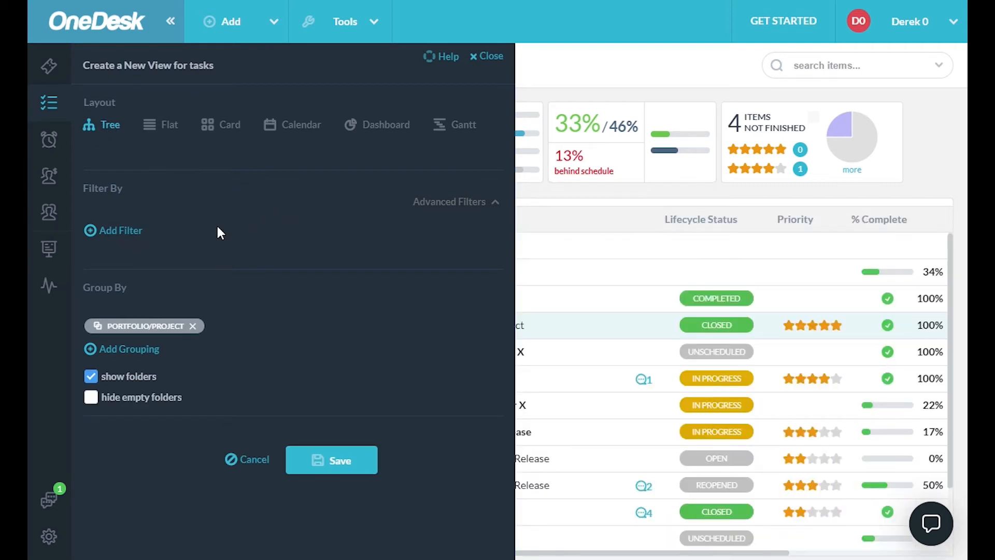
- Add a filter to the new view for tasks whose priority is more than 2 stars
left_click(121, 231)
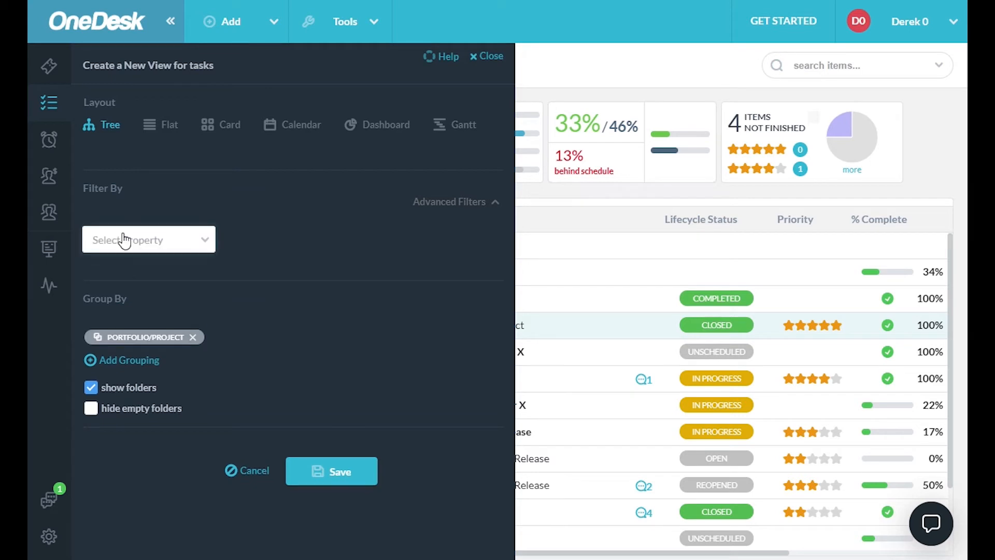
left_click(205, 243)
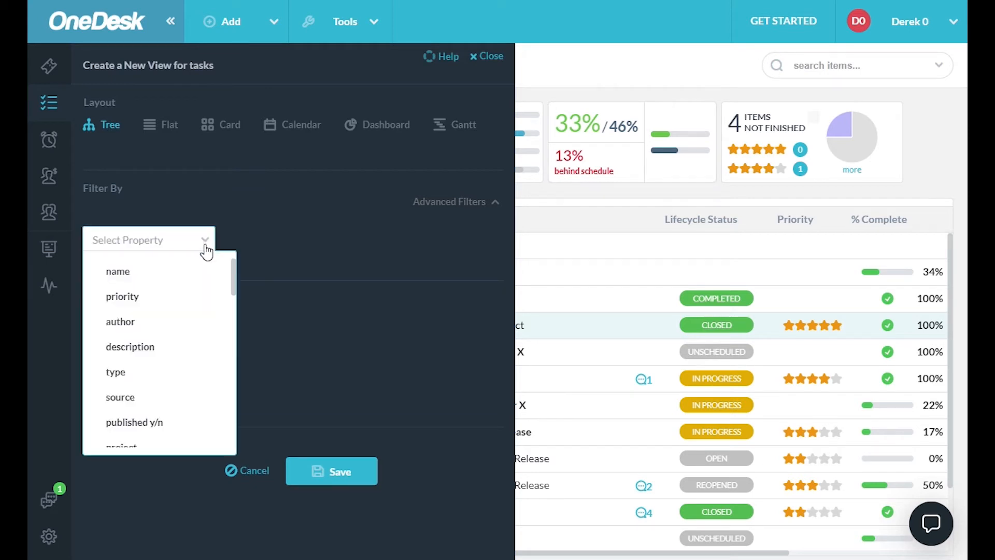
left_click(130, 304)
left_click(456, 247)
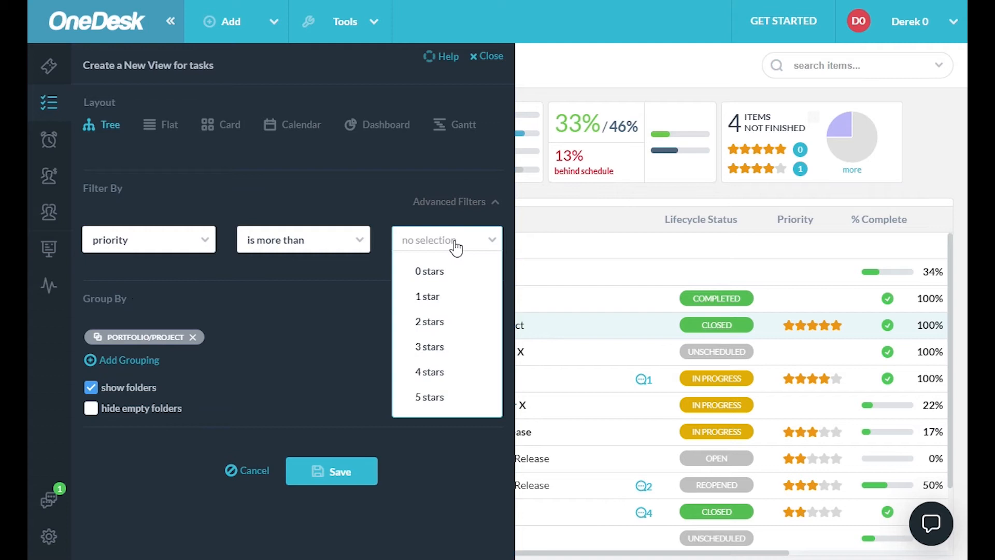
left_click(444, 322)
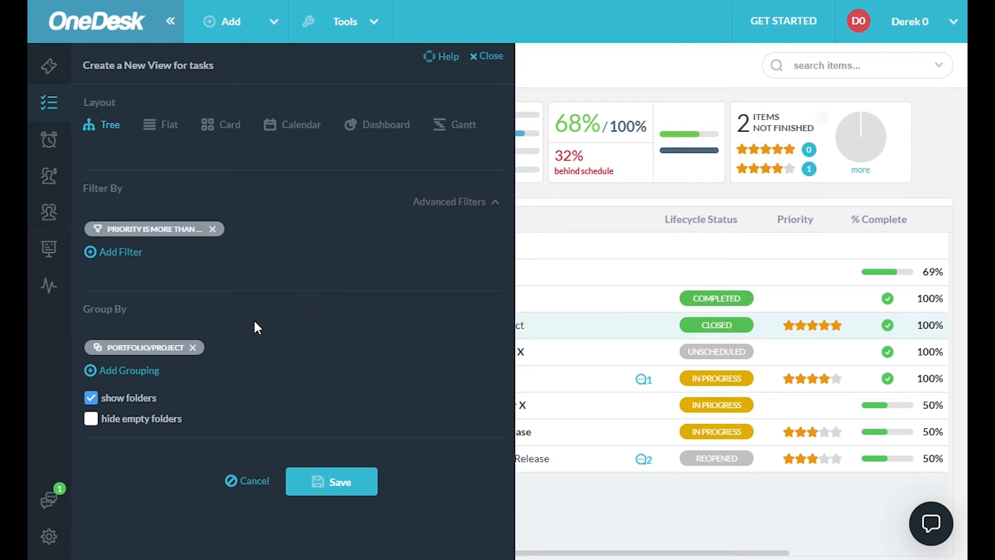
- Replace the portfolio/project grouping of the new view with grouping by lifecycle status
left_click(193, 348)
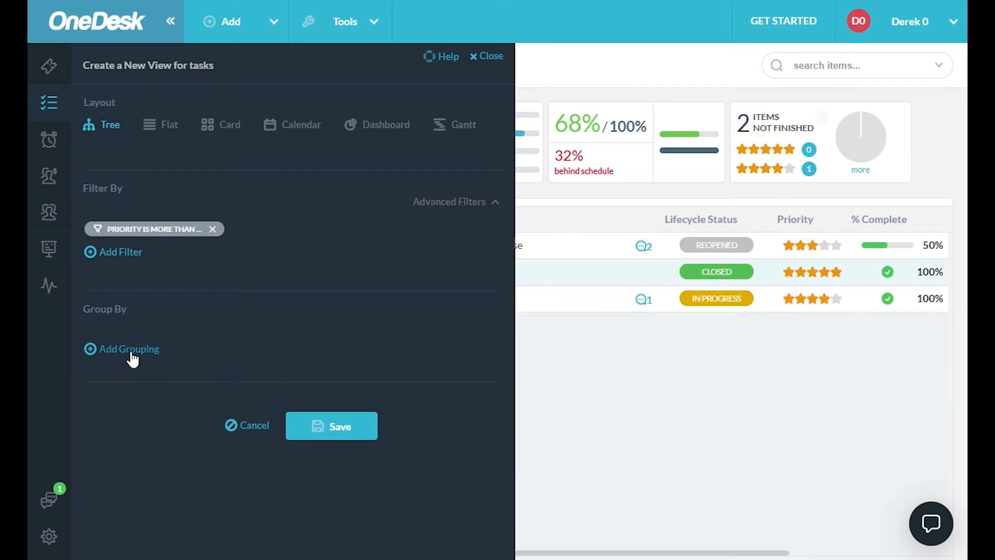
left_click(133, 357)
left_click(202, 363)
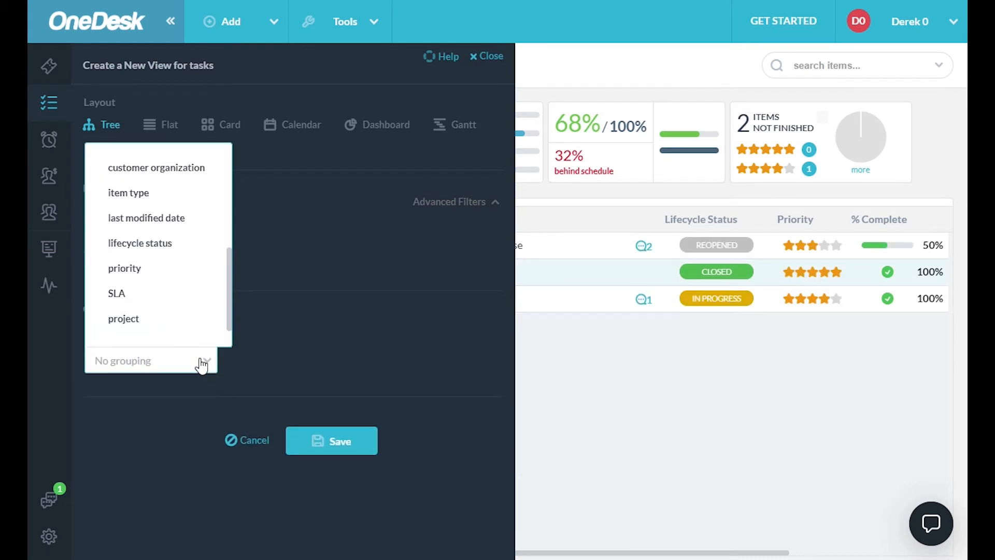
left_click(160, 248)
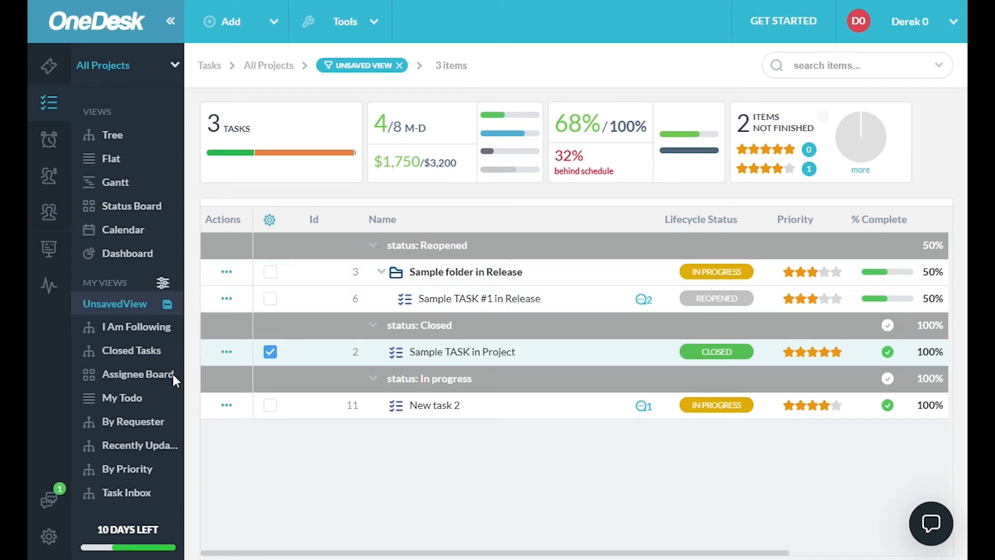
- Turn off the display of folders in the unsaved view and return to the task list
left_click(165, 304)
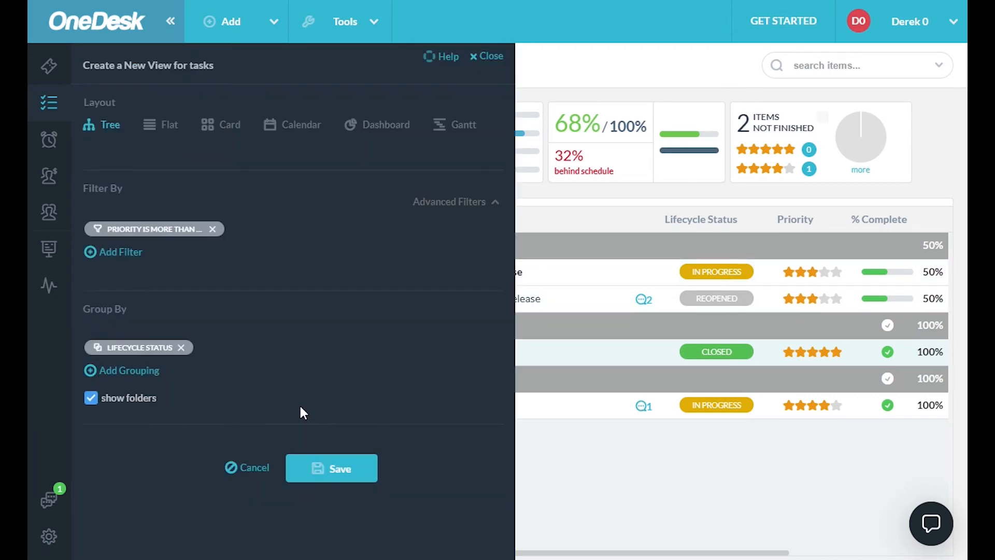
left_click(104, 401)
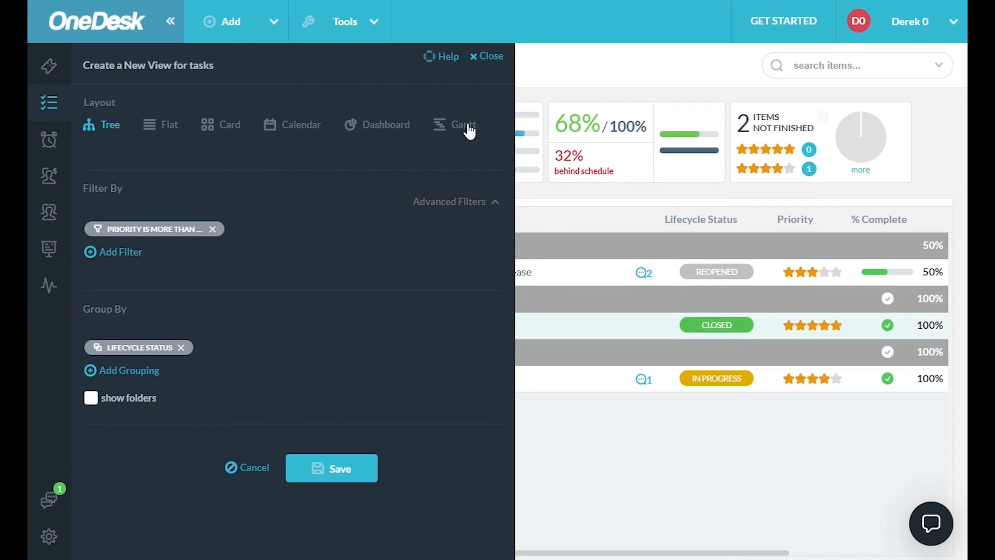
left_click(490, 57)
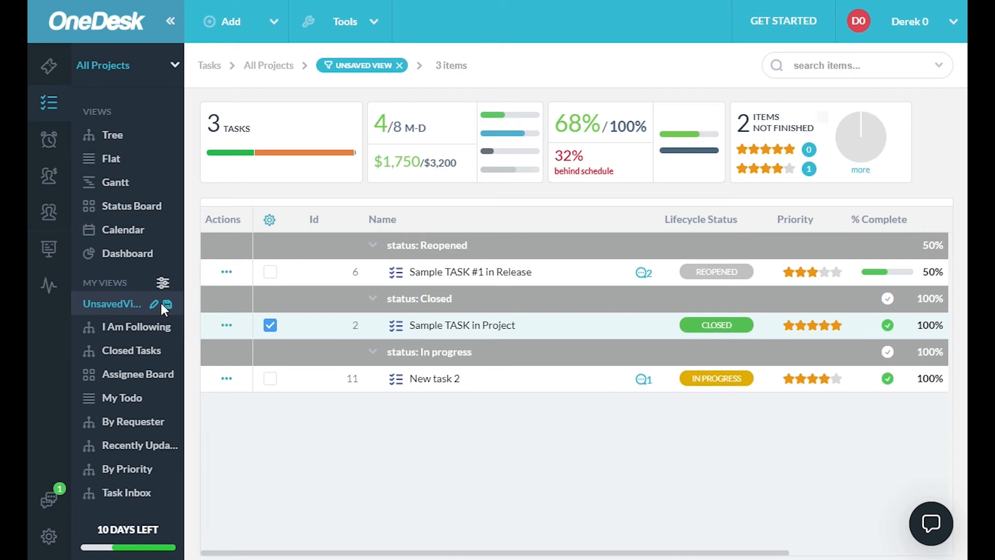
- Save the customized view as a new shared view named "new view"
left_click(153, 304)
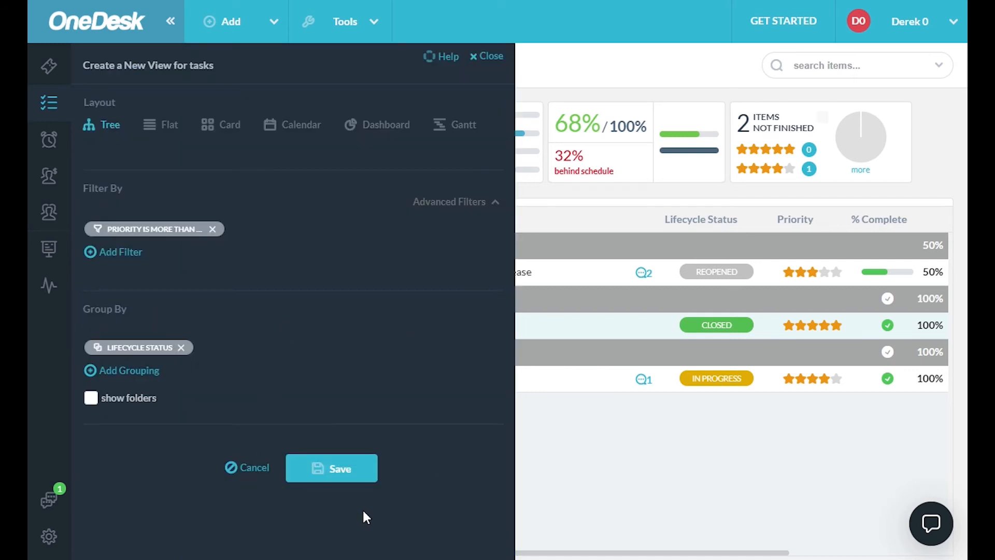
left_click(342, 474)
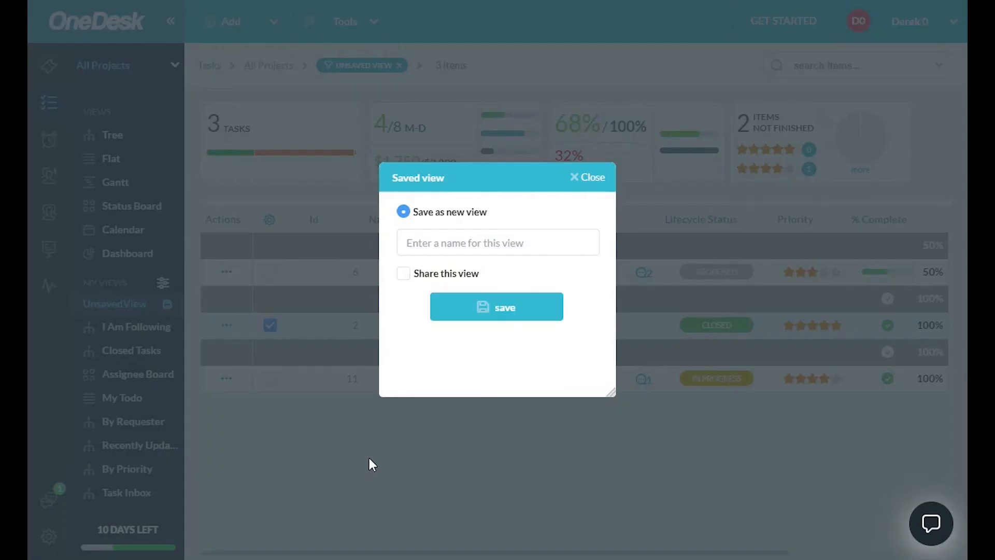
left_click(437, 247)
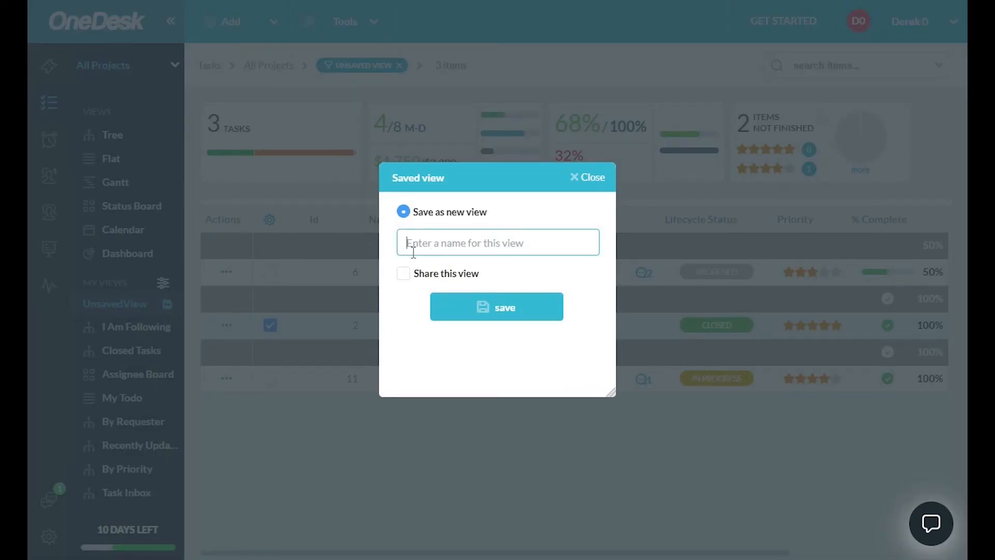
type("new view")
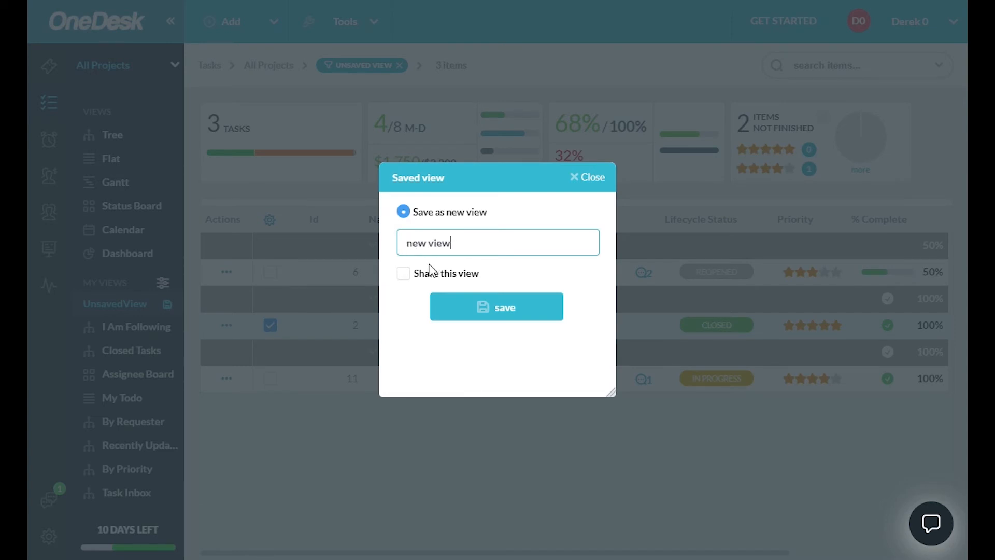
left_click(404, 274)
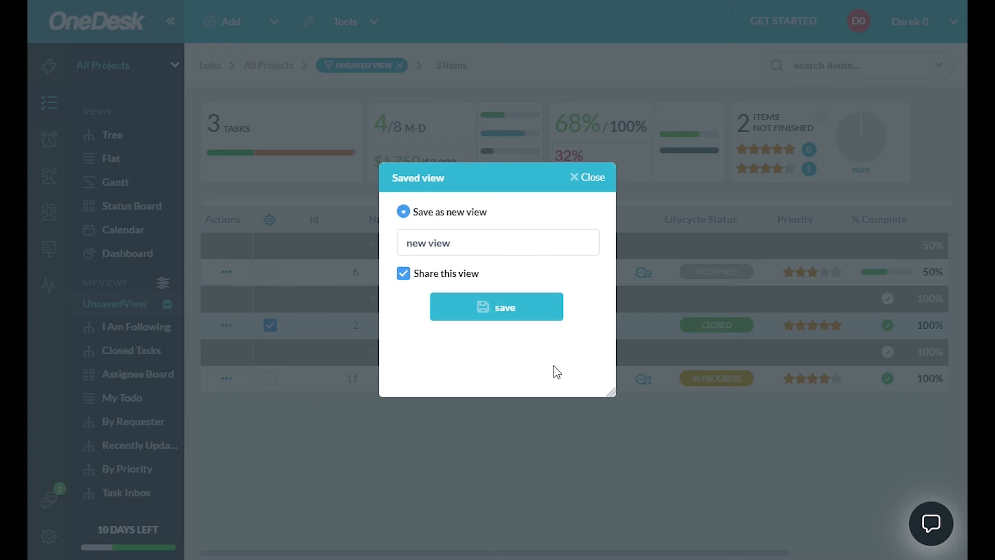
left_click(499, 312)
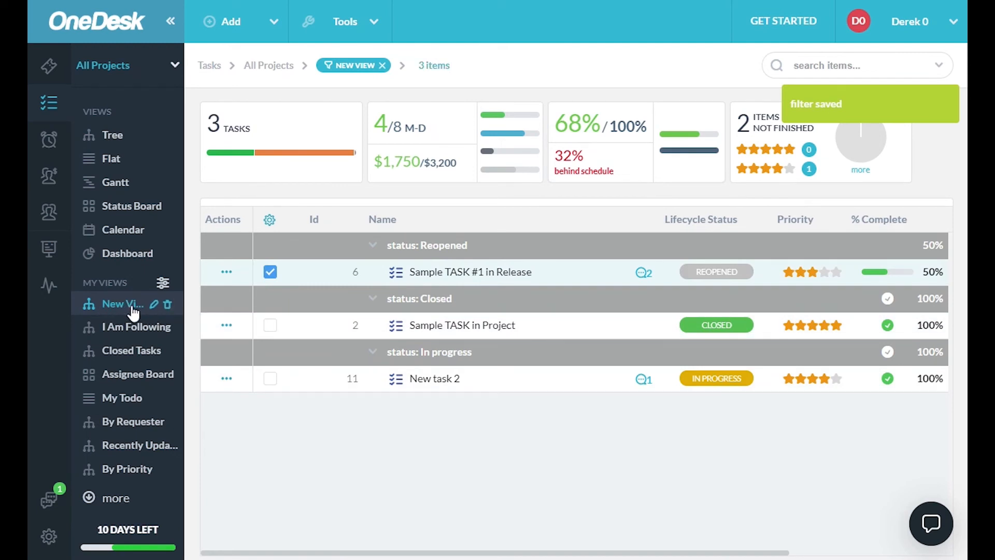
- Compare the standard Tree view with the saved New View and open the tickets section
left_click(125, 140)
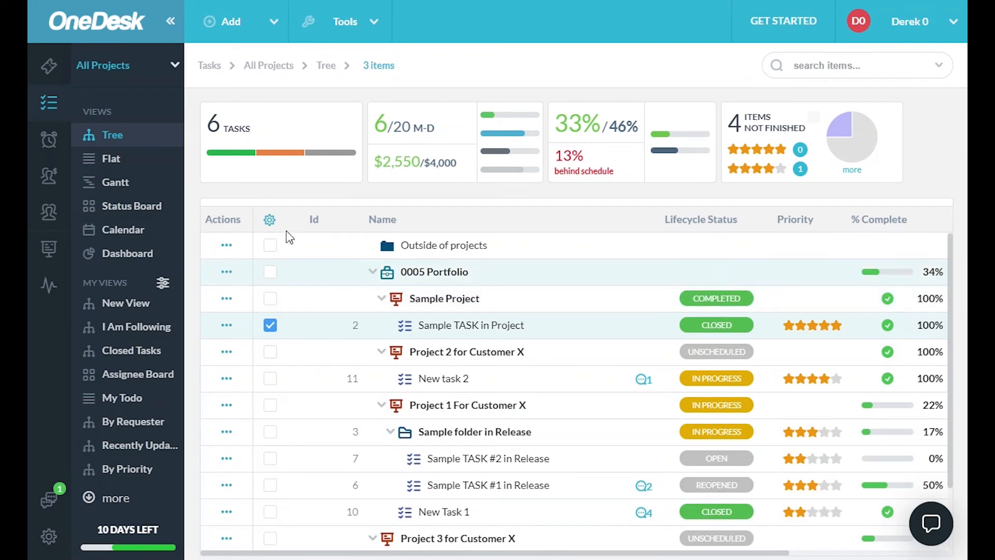
left_click(119, 310)
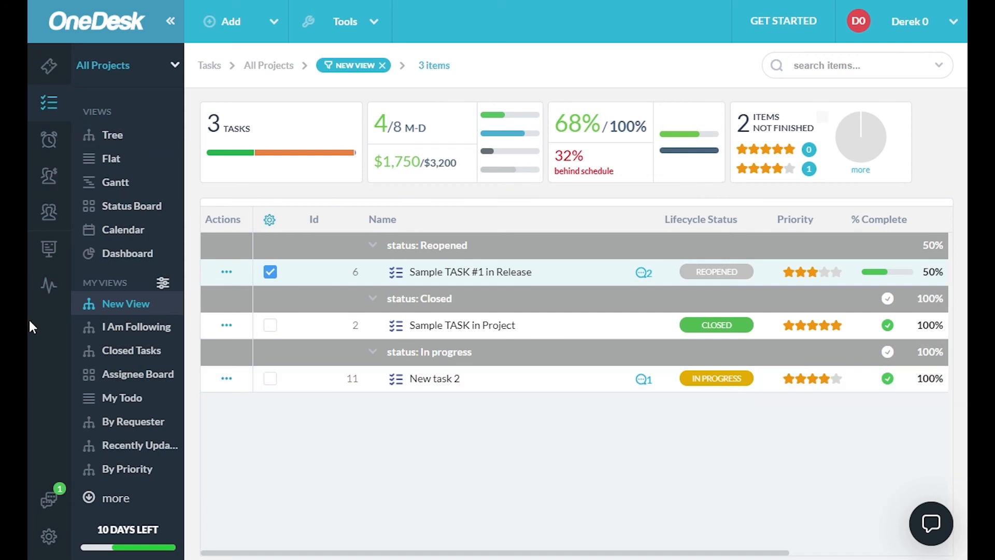
left_click(49, 66)
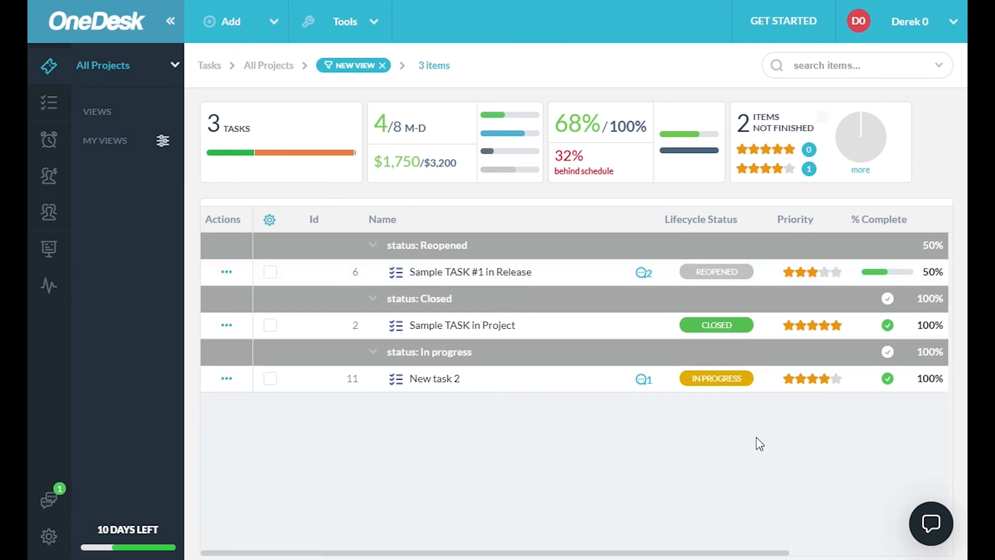